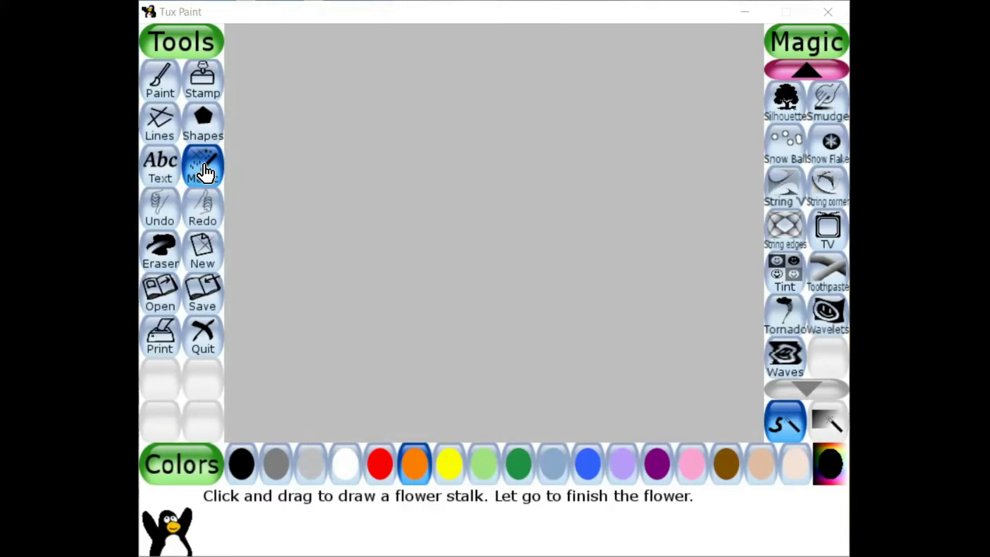
Choose the small Bricks effect from the top of the Magic list.
click(205, 172)
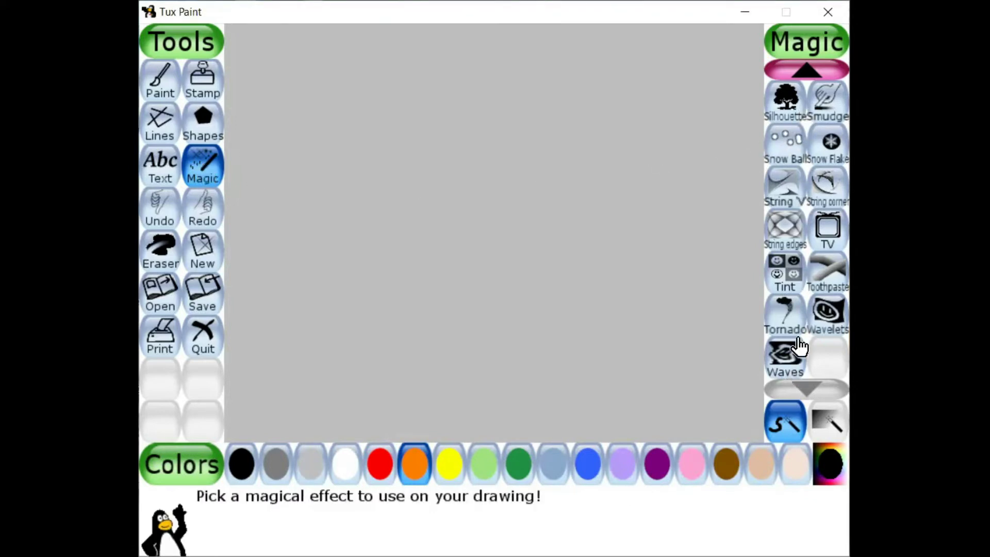
scroll(798, 301, up, 12)
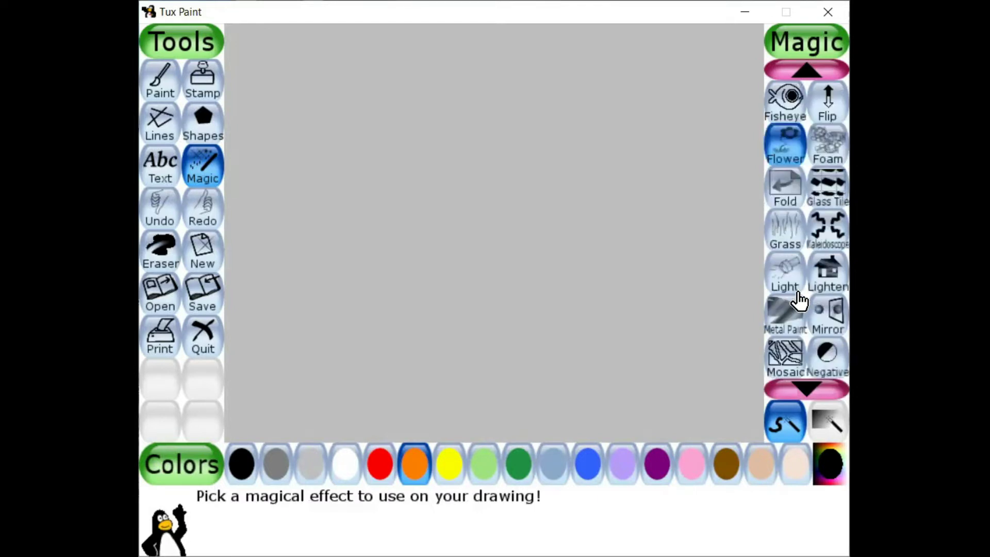
scroll(798, 301, up, 8)
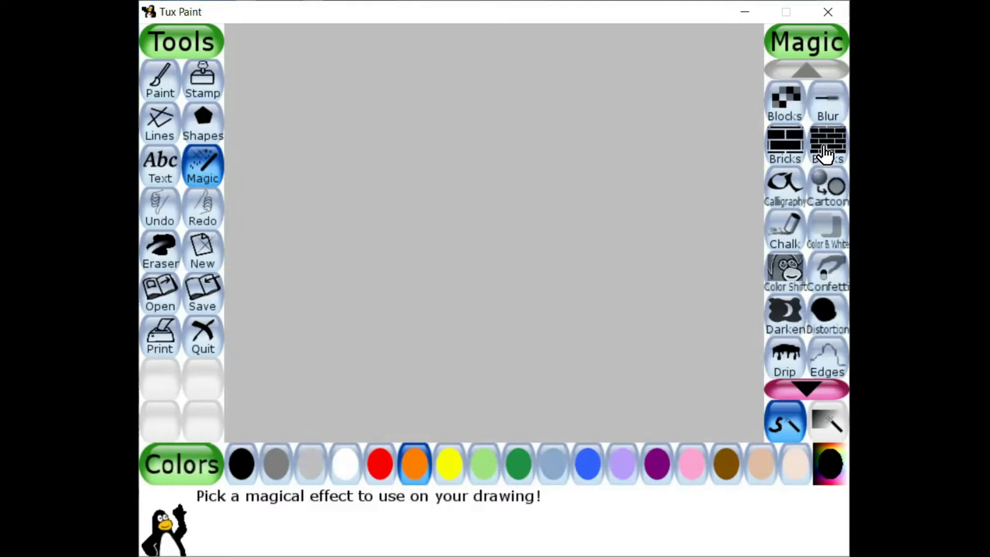
click(825, 150)
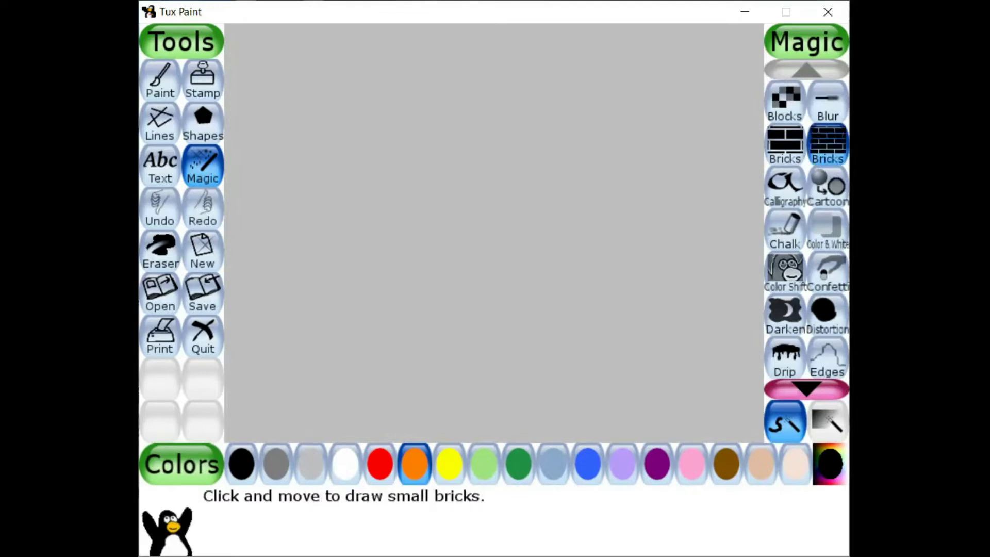
Paint brick rows along the left, bottom, top and right canvas edges, thickening the left and top.
mouse_move(247, 37)
mouse_down()
mouse_move(271, 300)
mouse_move(261, 423)
mouse_up()
mouse_move(244, 192)
mouse_down()
mouse_move(261, 427)
mouse_move(247, 422)
mouse_up()
mouse_move(243, 321)
mouse_down()
mouse_move(254, 422)
mouse_move(735, 422)
mouse_up()
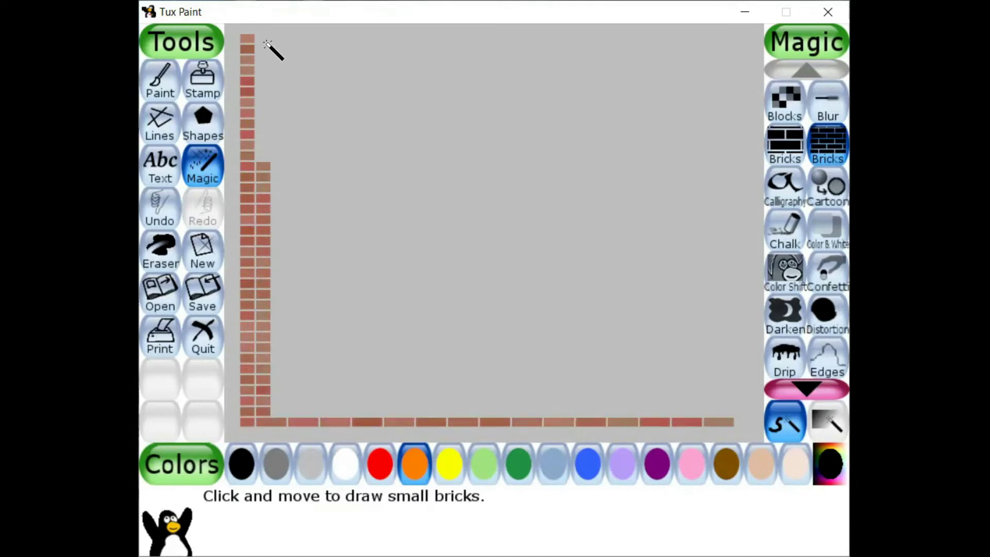
drag(262, 37, 750, 23)
drag(263, 33, 449, 32)
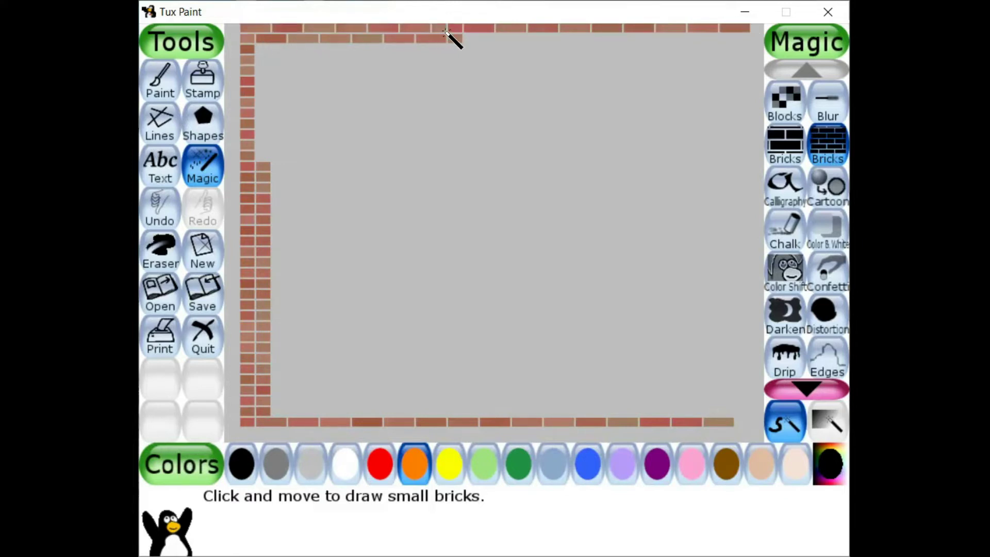
mouse_move(751, 31)
mouse_down()
mouse_move(767, 115)
mouse_move(766, 270)
mouse_move(743, 410)
mouse_move(747, 34)
mouse_move(758, 324)
mouse_move(754, 399)
mouse_move(737, 424)
mouse_up()
drag(268, 221, 259, 42)
mouse_move(440, 31)
mouse_down()
mouse_move(543, 46)
mouse_move(732, 46)
mouse_up()
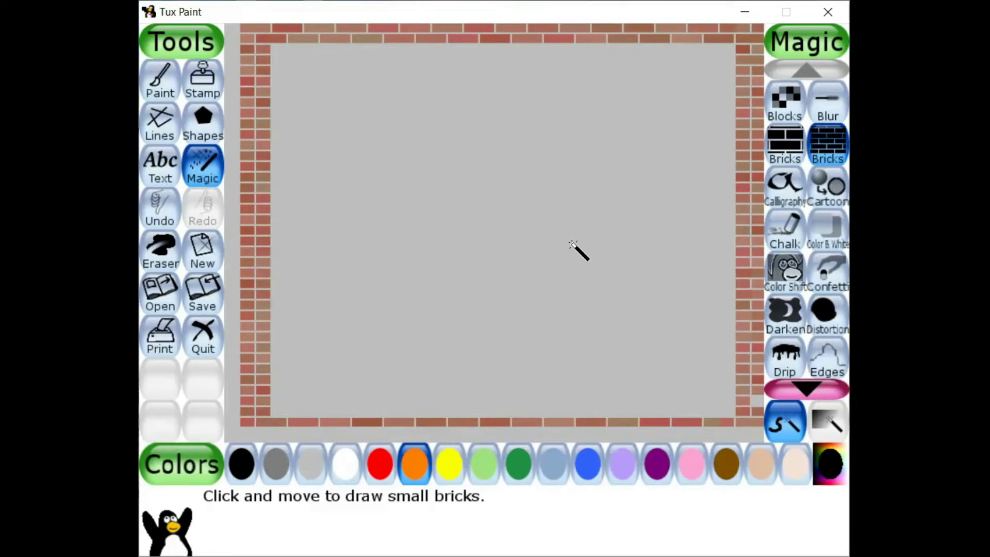
Select the Grass magic effect in dark green.
scroll(796, 256, down, 2)
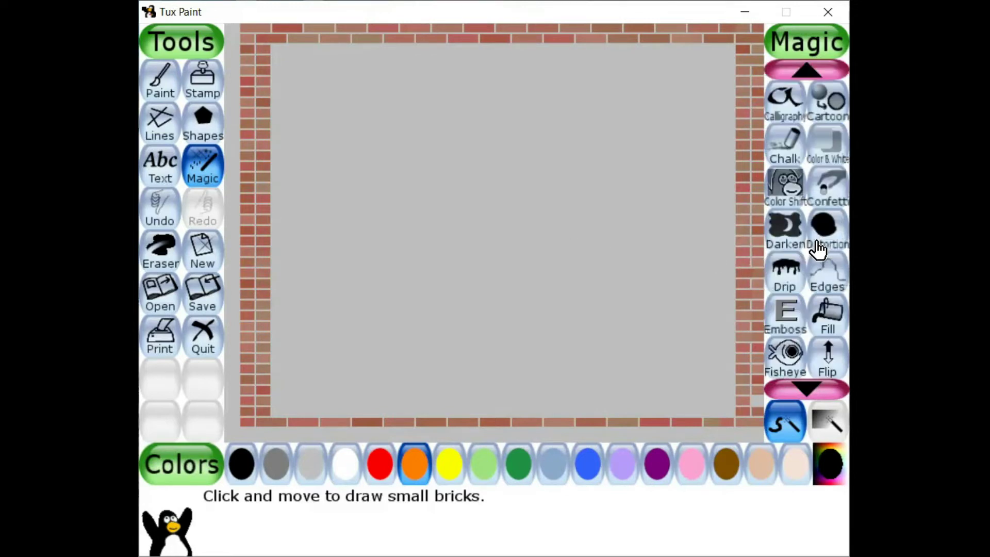
scroll(818, 250, down, 1)
scroll(818, 249, down, 3)
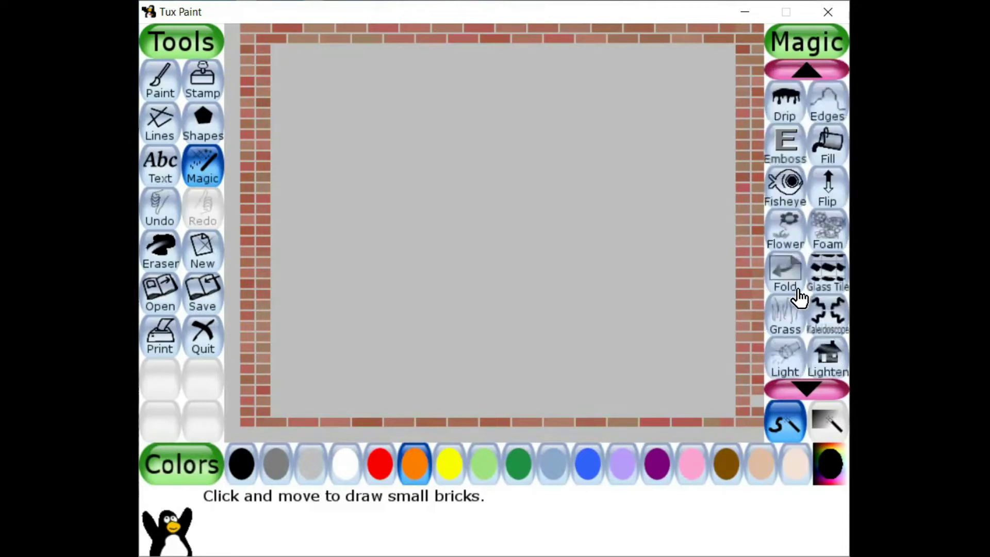
click(786, 325)
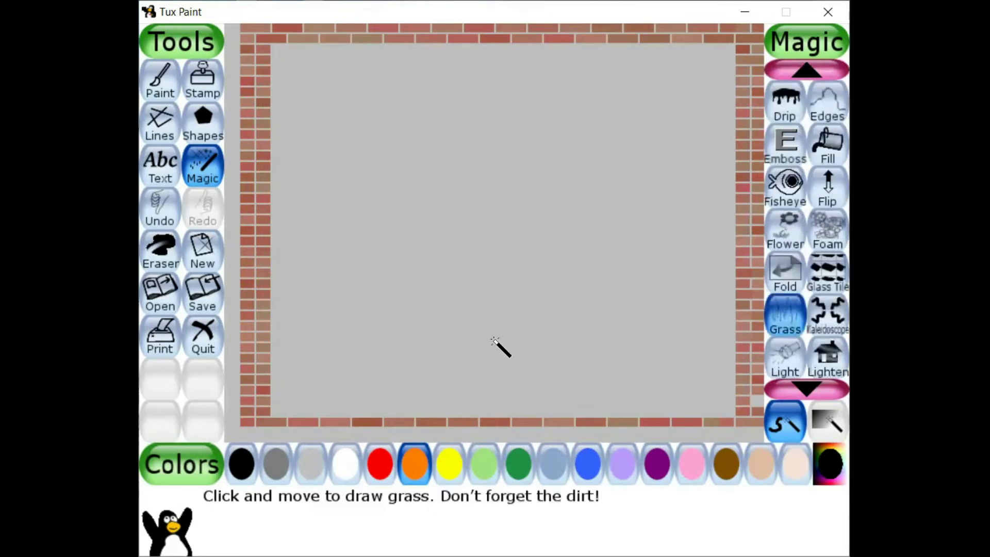
click(518, 466)
Paint horizontal grass bands from the bottom of the canvas up to the top.
drag(304, 374, 657, 352)
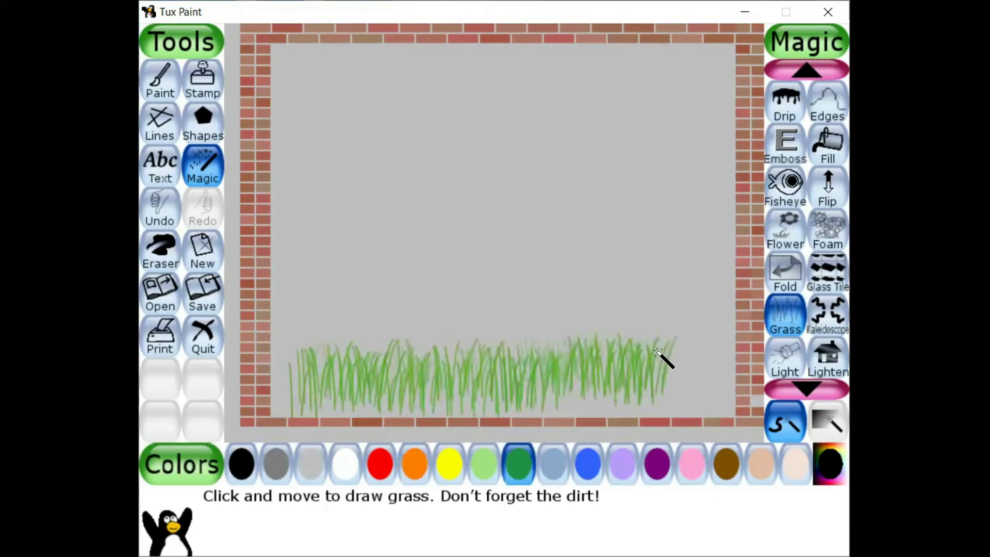
drag(291, 322, 702, 310)
drag(308, 266, 732, 244)
drag(356, 186, 691, 180)
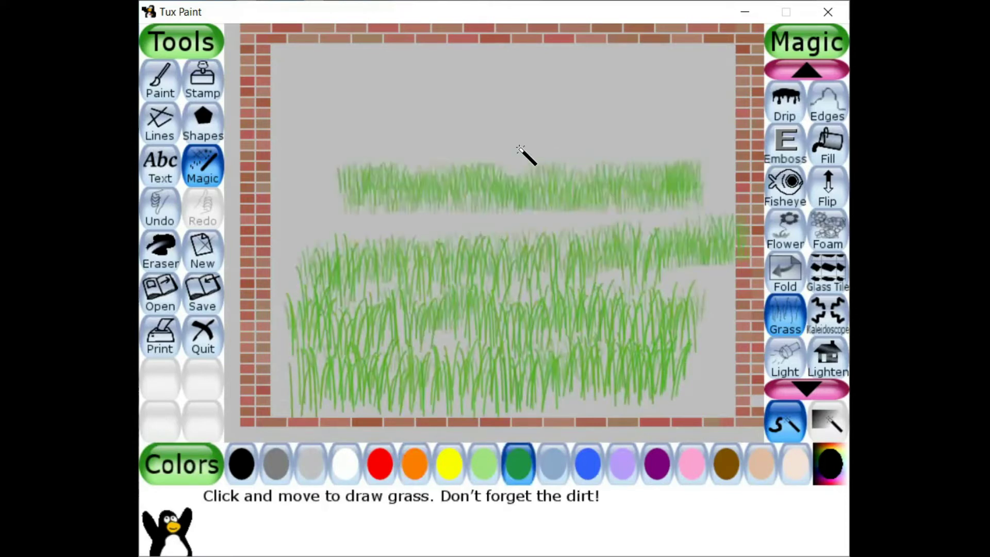
drag(407, 134, 663, 136)
drag(665, 70, 332, 66)
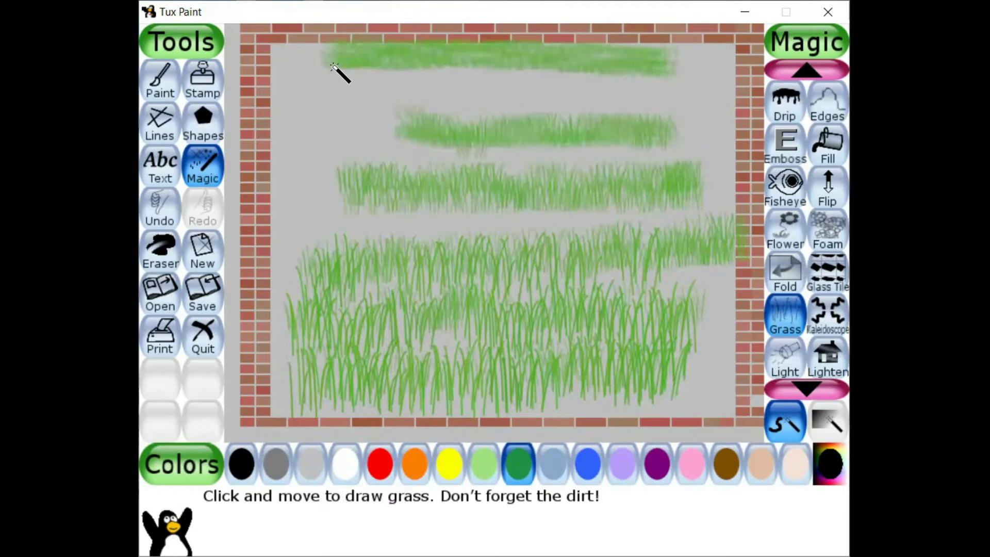
mouse_move(333, 111)
mouse_down()
mouse_move(645, 114)
mouse_move(706, 94)
mouse_up()
mouse_move(655, 400)
mouse_down()
mouse_move(705, 390)
mouse_move(701, 340)
mouse_move(722, 338)
mouse_up()
drag(302, 223, 670, 217)
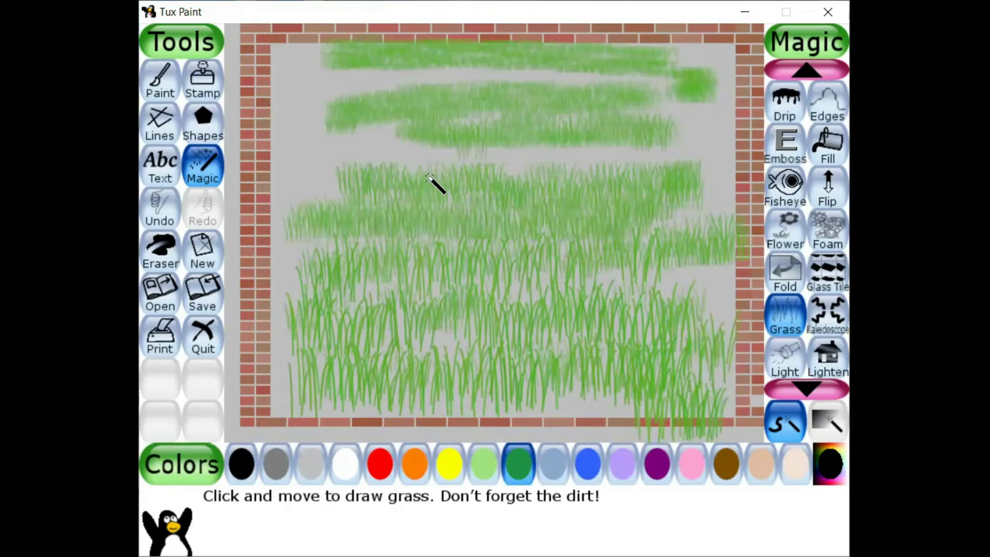
Draw three red Flower-effect blooms: left of centre, centre and right of centre.
click(788, 232)
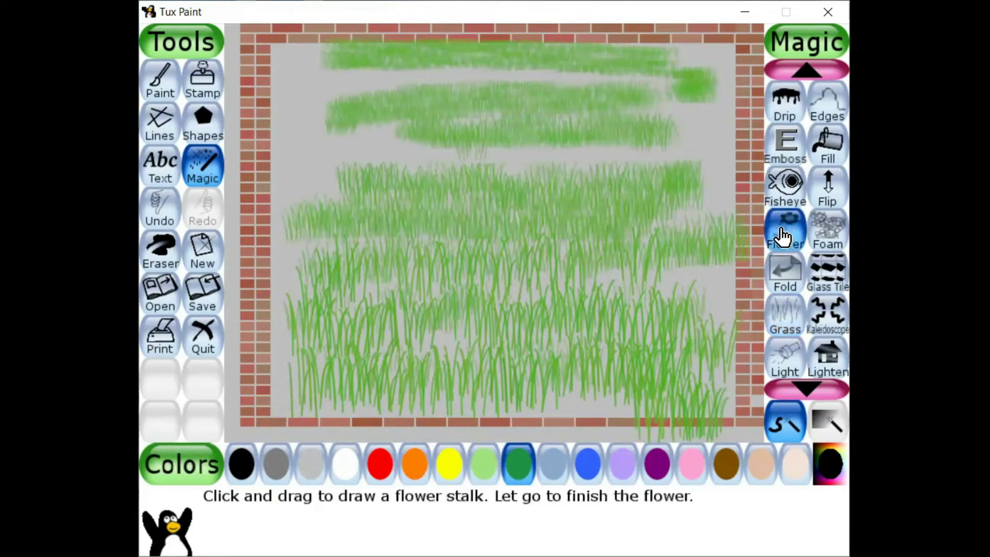
click(382, 472)
mouse_move(362, 383)
mouse_down()
mouse_move(404, 250)
mouse_move(385, 209)
mouse_up()
drag(456, 346, 482, 189)
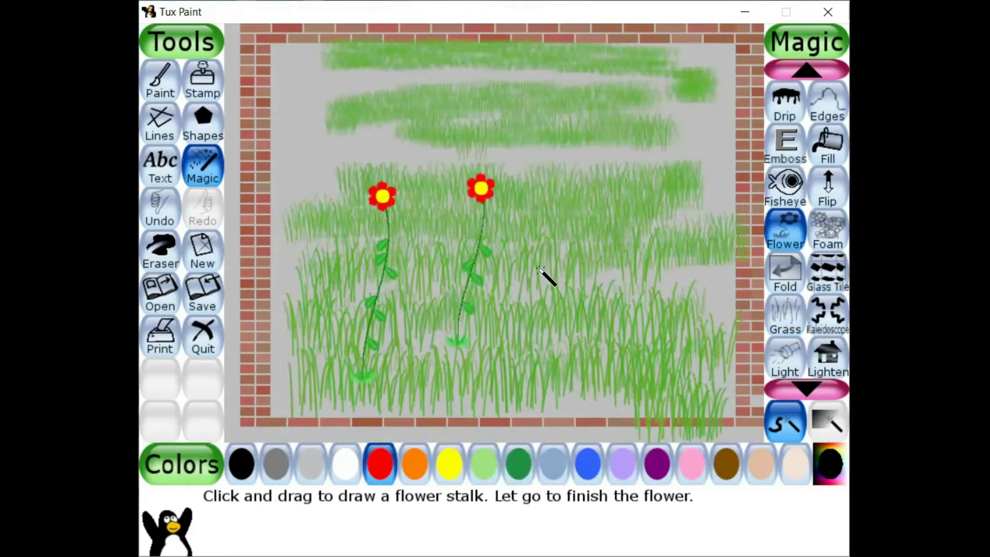
drag(546, 352, 573, 227)
drag(562, 193, 565, 199)
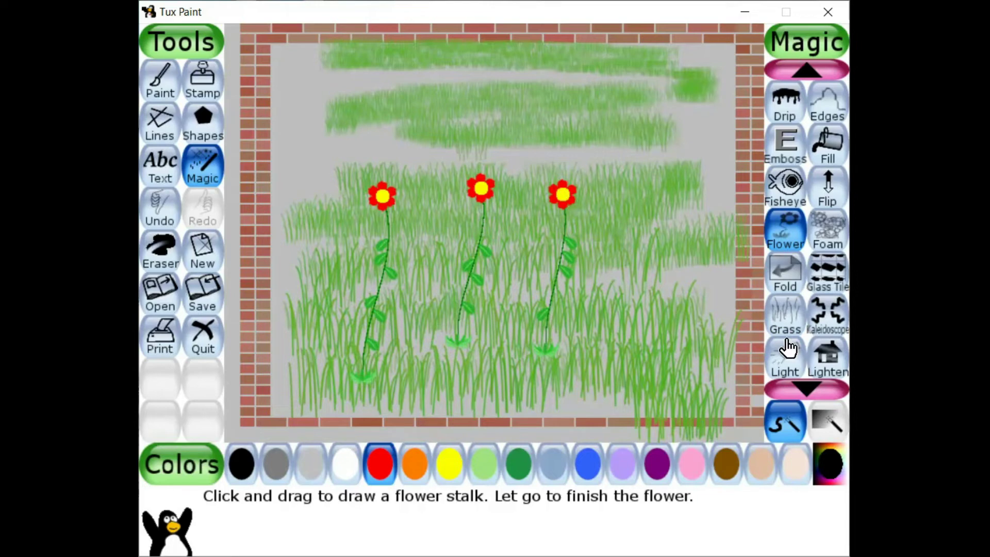
Lay Rails track around the left, top and right edges, plus a straight line below the top.
scroll(794, 300, down, 2)
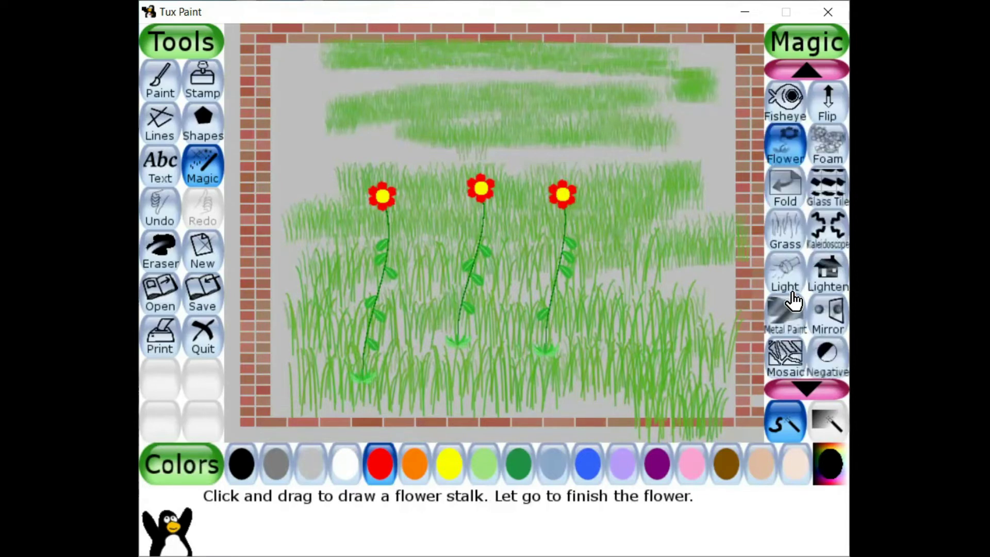
scroll(805, 321, down, 3)
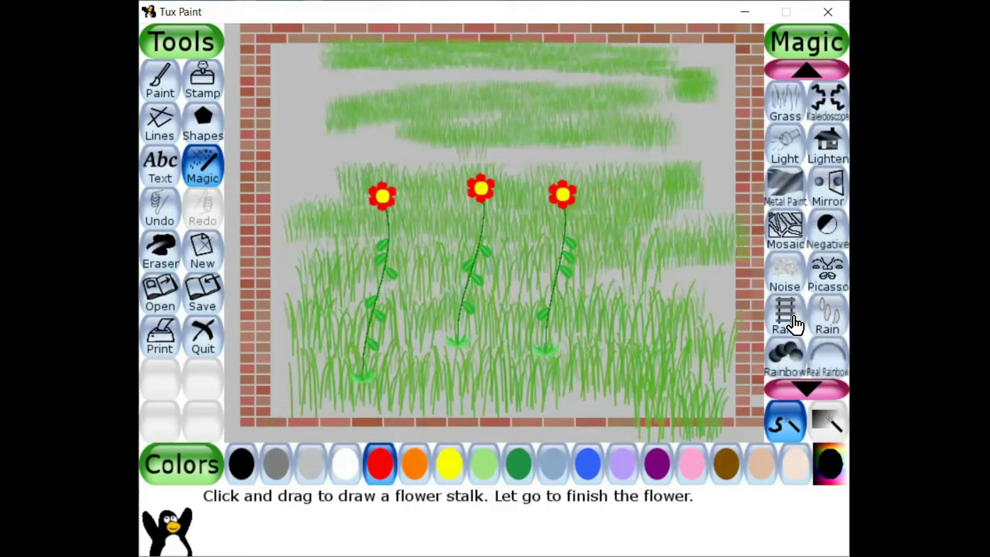
click(794, 325)
mouse_move(269, 356)
mouse_down()
mouse_move(281, 374)
mouse_move(286, 214)
mouse_move(304, 104)
mouse_move(278, 39)
mouse_move(686, 48)
mouse_move(730, 57)
mouse_move(728, 388)
mouse_up()
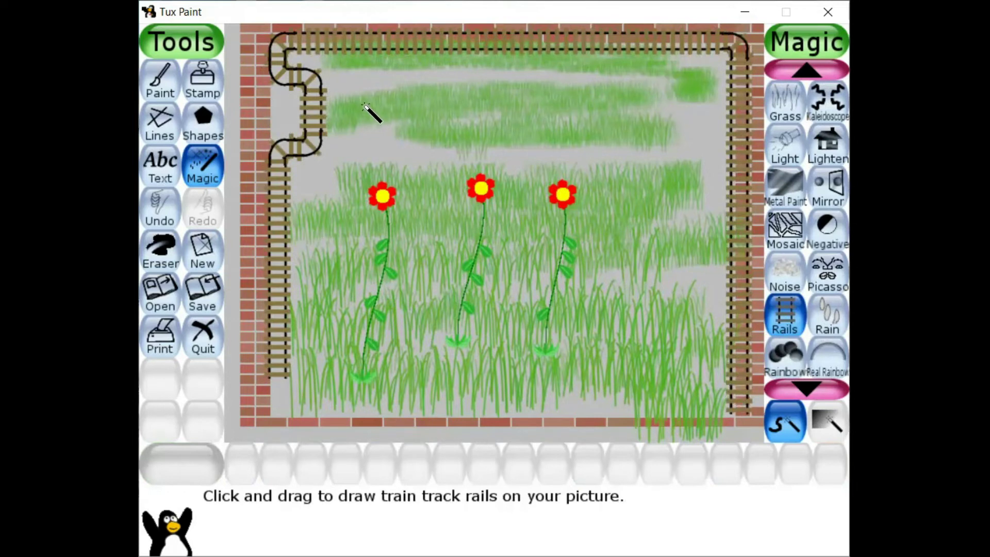
drag(338, 92, 690, 98)
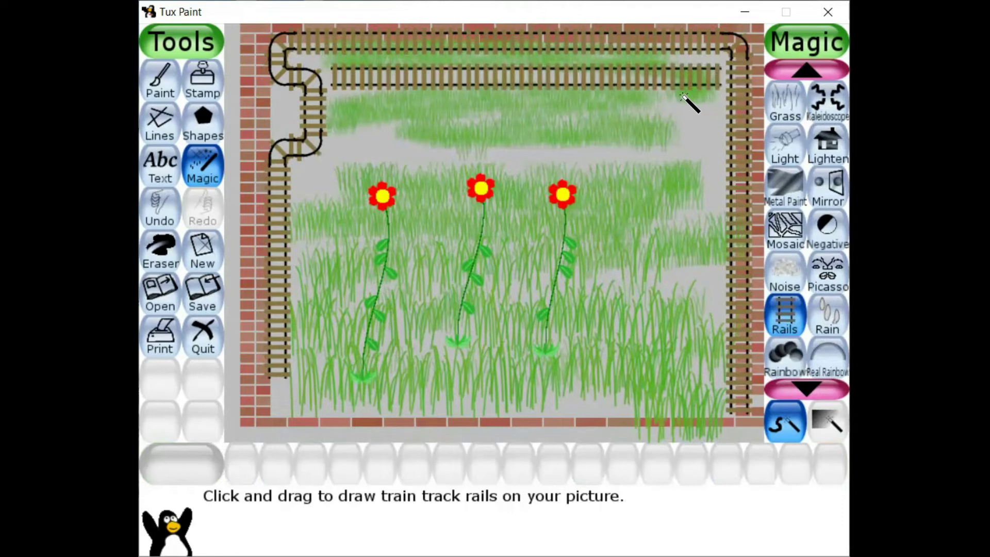
Place Rain-effect raindrops in the upper grass and around the flowers.
click(834, 325)
click(518, 325)
click(376, 144)
click(553, 135)
click(459, 111)
drag(338, 235, 592, 239)
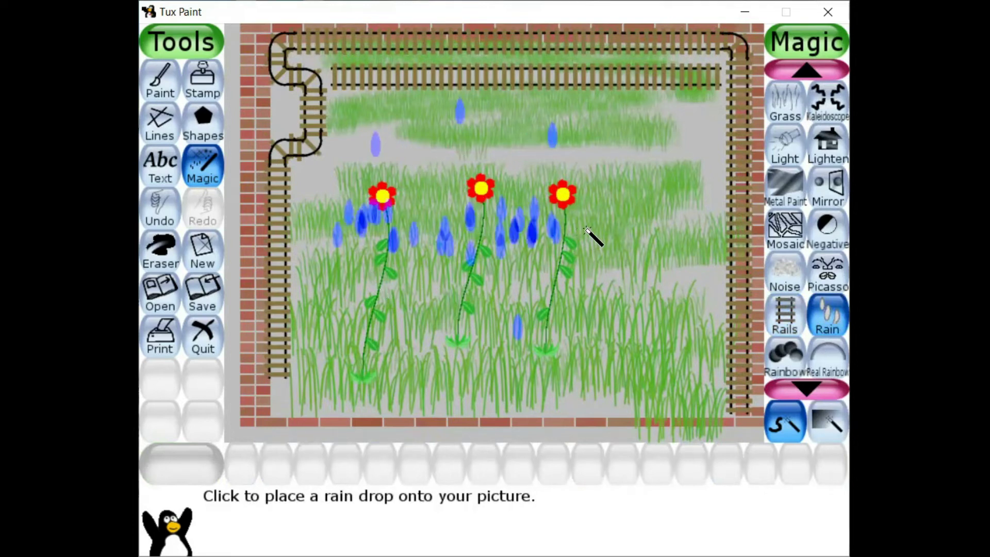
drag(420, 148, 598, 140)
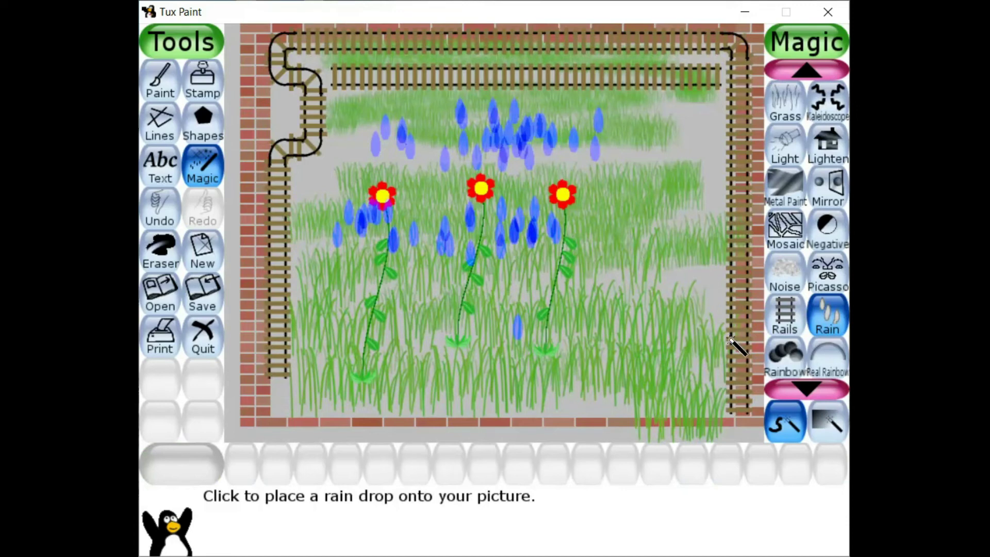
Reselect the Flower magic effect.
scroll(792, 237, up, 3)
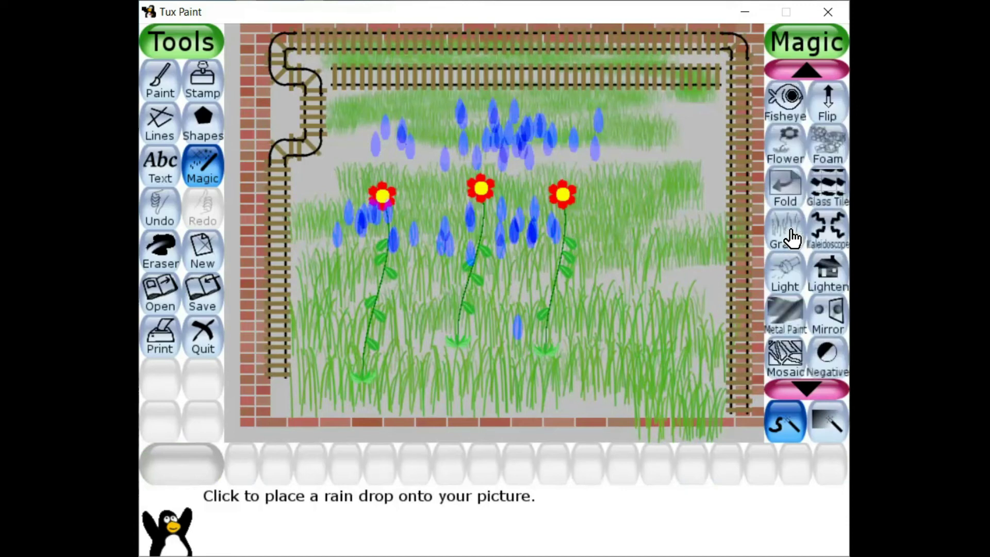
scroll(804, 276, down, 3)
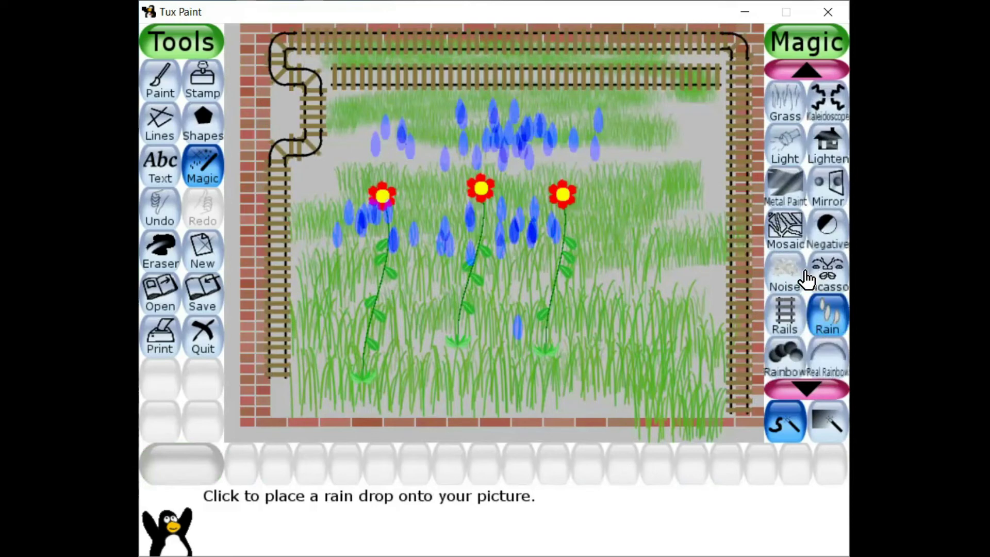
scroll(806, 278, down, 2)
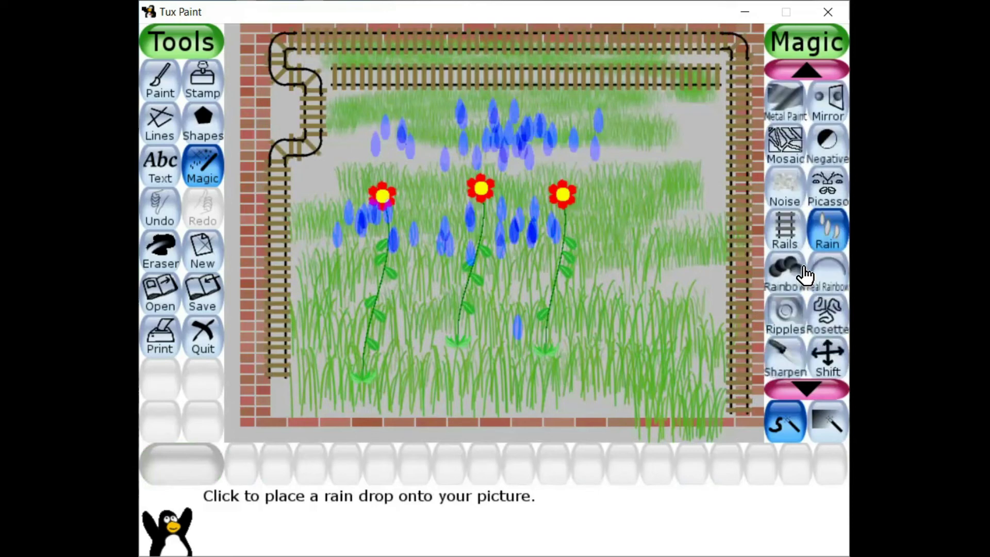
scroll(805, 276, up, 7)
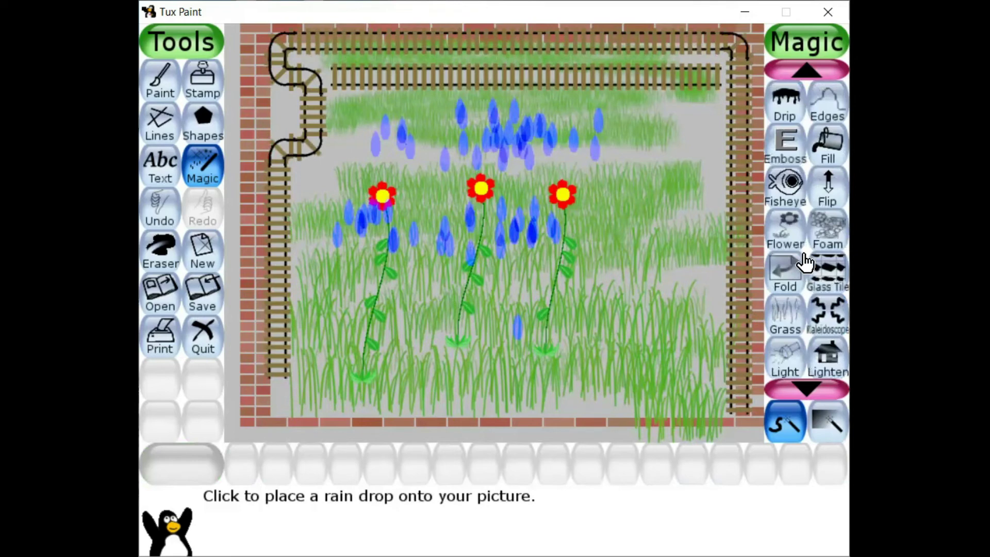
click(785, 226)
Draw ten more red flowers across the grass, the last two on long curving stalks.
drag(627, 338, 630, 233)
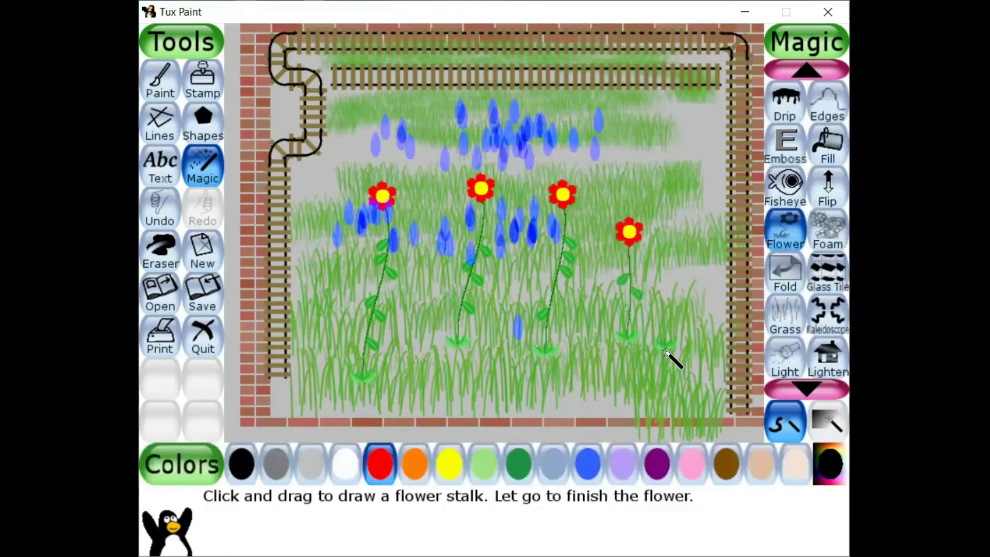
drag(665, 350, 677, 184)
mouse_move(346, 355)
mouse_down()
mouse_move(322, 245)
mouse_move(336, 194)
mouse_up()
mouse_move(308, 352)
mouse_down()
mouse_move(322, 292)
mouse_move(308, 187)
mouse_up()
drag(411, 384, 431, 236)
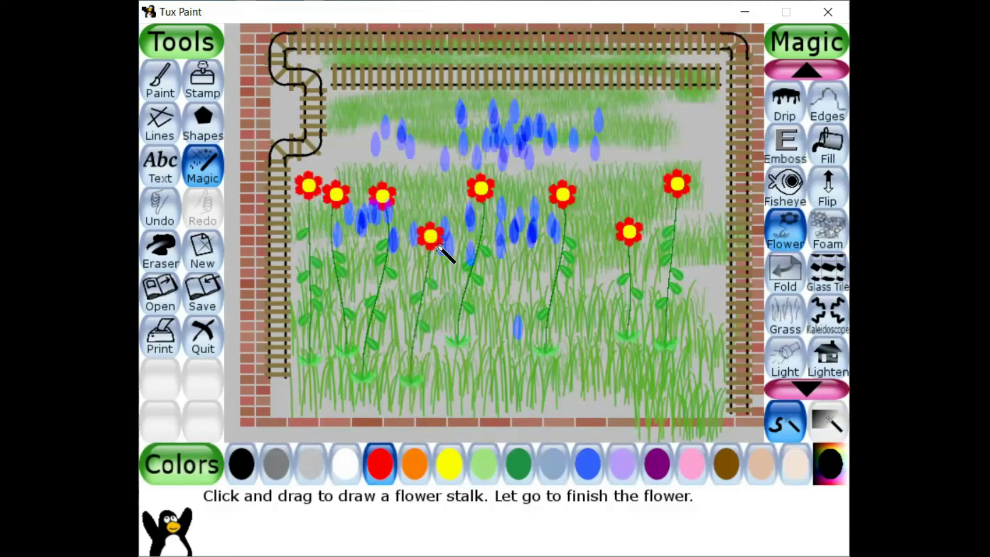
drag(495, 355, 529, 190)
drag(585, 340, 600, 197)
mouse_move(680, 324)
mouse_down()
mouse_move(698, 322)
mouse_move(718, 208)
mouse_up()
drag(359, 377, 551, 247)
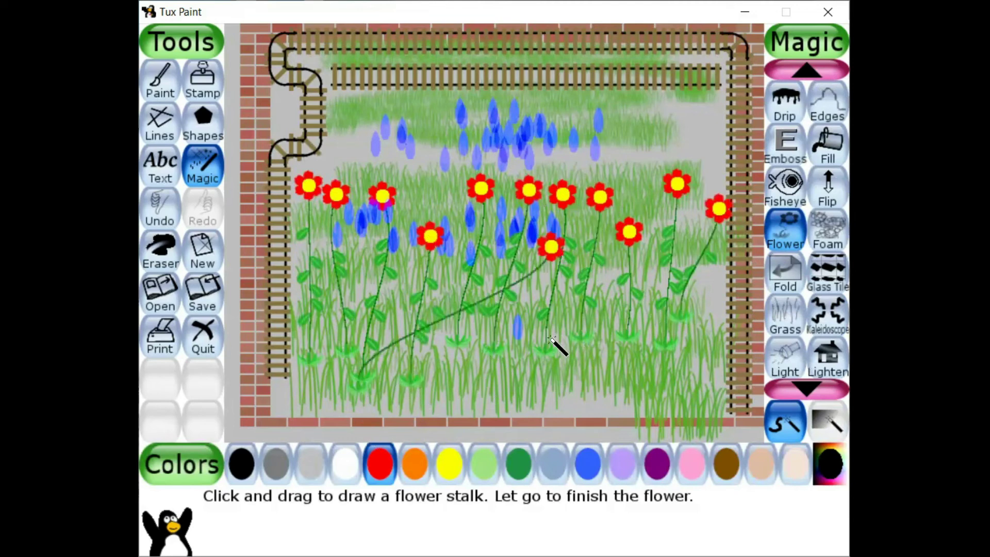
mouse_move(511, 384)
mouse_down()
mouse_move(550, 392)
mouse_move(640, 276)
mouse_move(641, 231)
mouse_up()
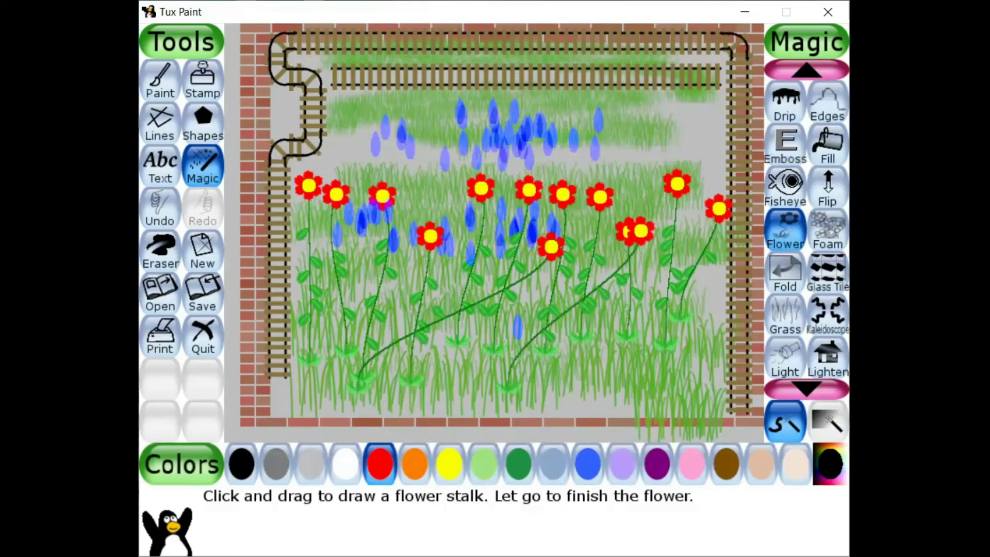